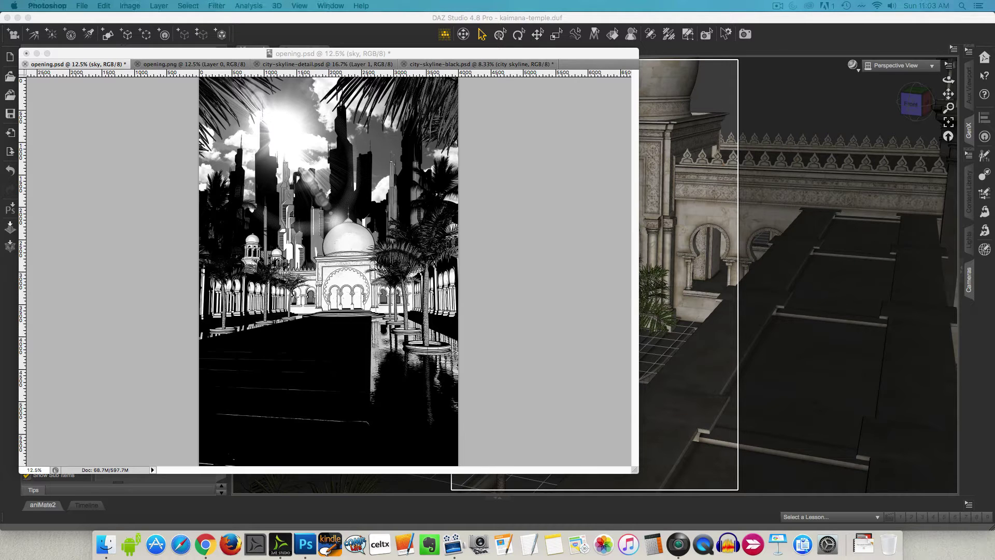
Step: Switch from Photoshop to DAZ Studio's kaimana-temple.duf scene framed by the Wide camera
{"action": "key", "text": "super+Tab"}
{"action": "key", "text": "super+Tab"}
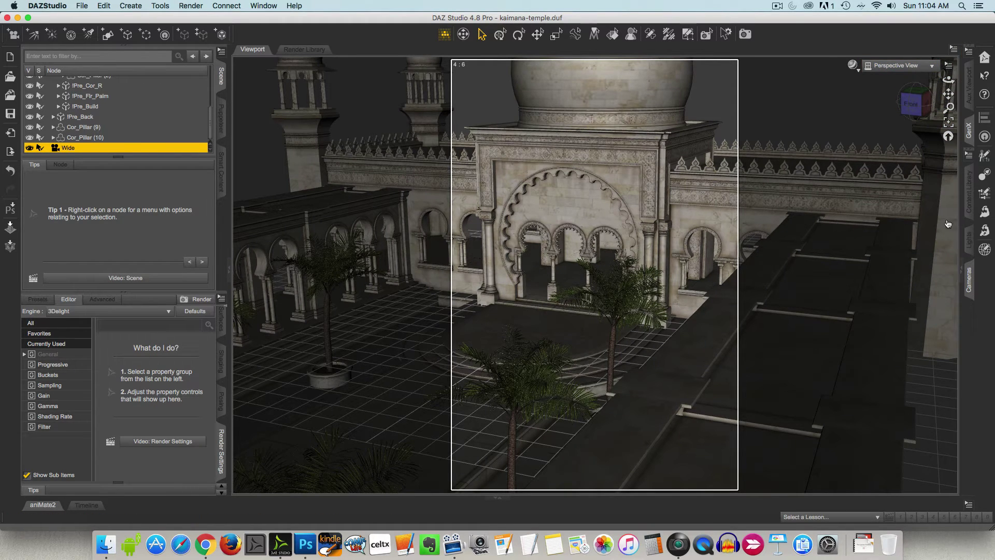
Step: Select the Wide camera in the Cameras pane and show its Camera properties
{"action": "left_click", "coordinate": [970, 283]}
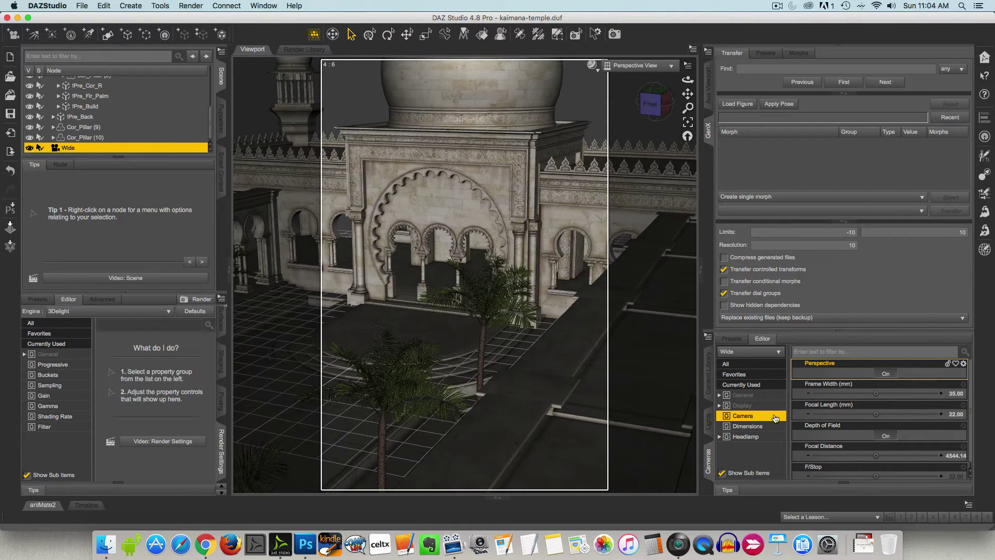
{"action": "left_click", "coordinate": [777, 354]}
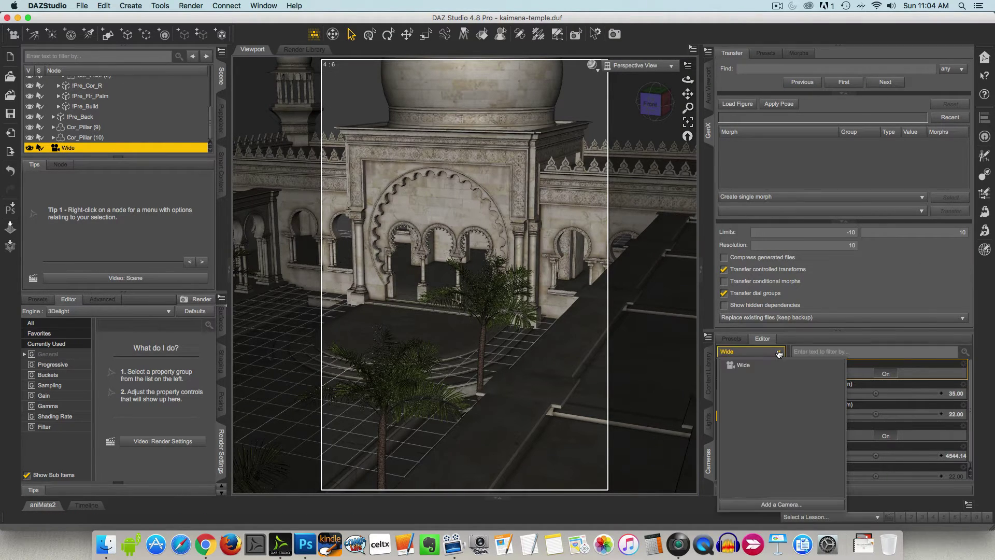
{"action": "left_click", "coordinate": [748, 366]}
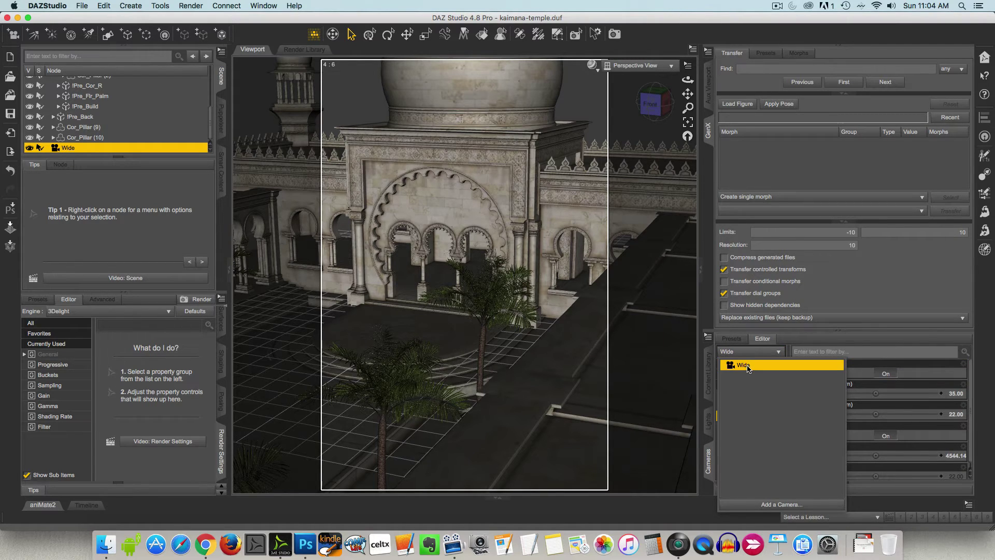
{"action": "left_click", "coordinate": [750, 471]}
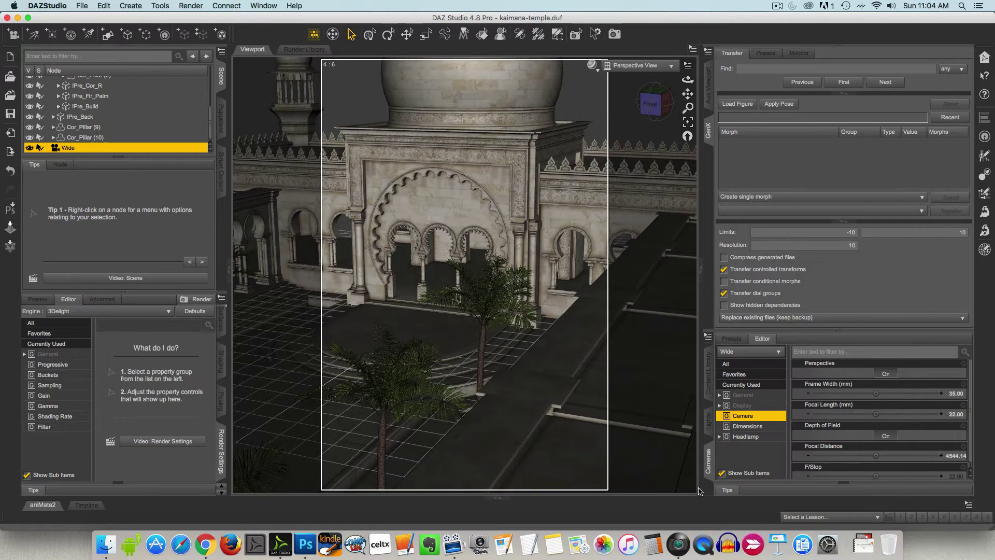
Step: Set the viewport to look through the Wide camera down the palm colonnade at 22 mm
{"action": "left_click", "coordinate": [672, 68]}
{"action": "left_click", "coordinate": [672, 68]}
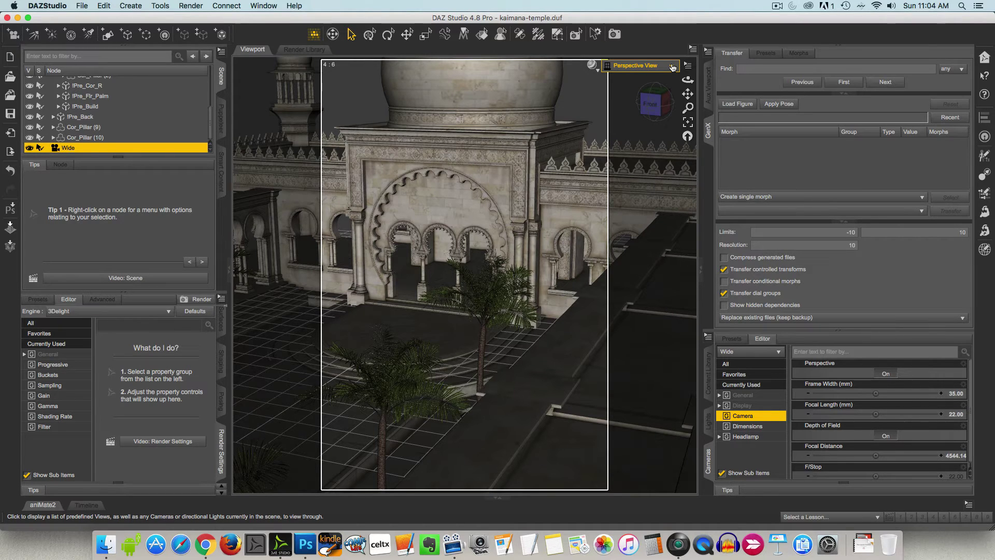
{"action": "left_click", "coordinate": [672, 68]}
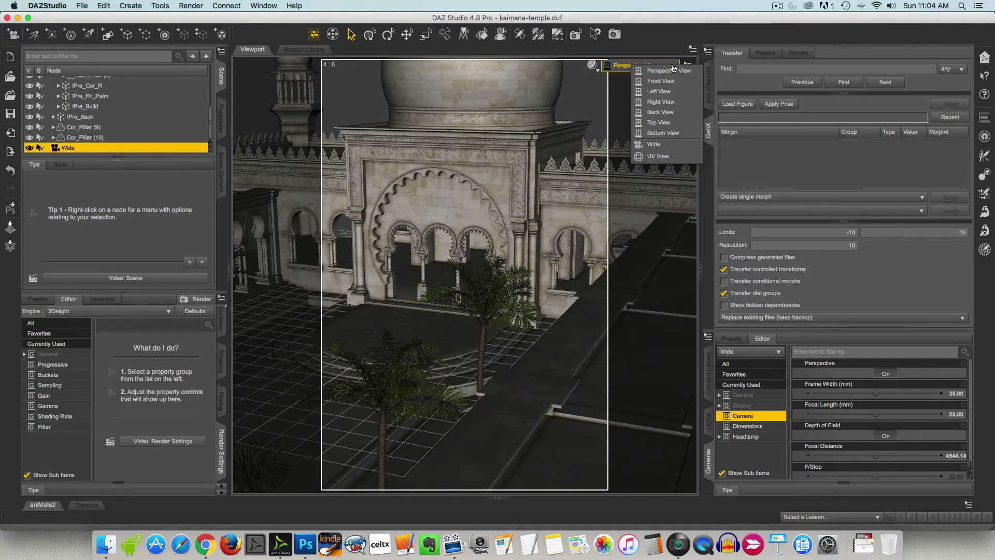
{"action": "left_click", "coordinate": [665, 145]}
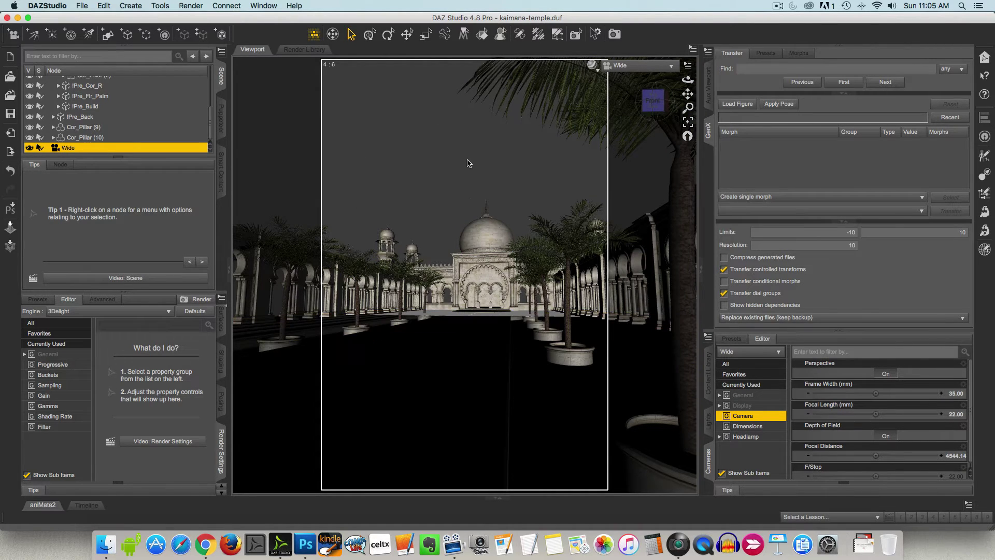
Step: Return to Photoshop's opening.psd, solo the temple group briefly, then restore all groups
{"action": "key", "text": "super+Tab"}
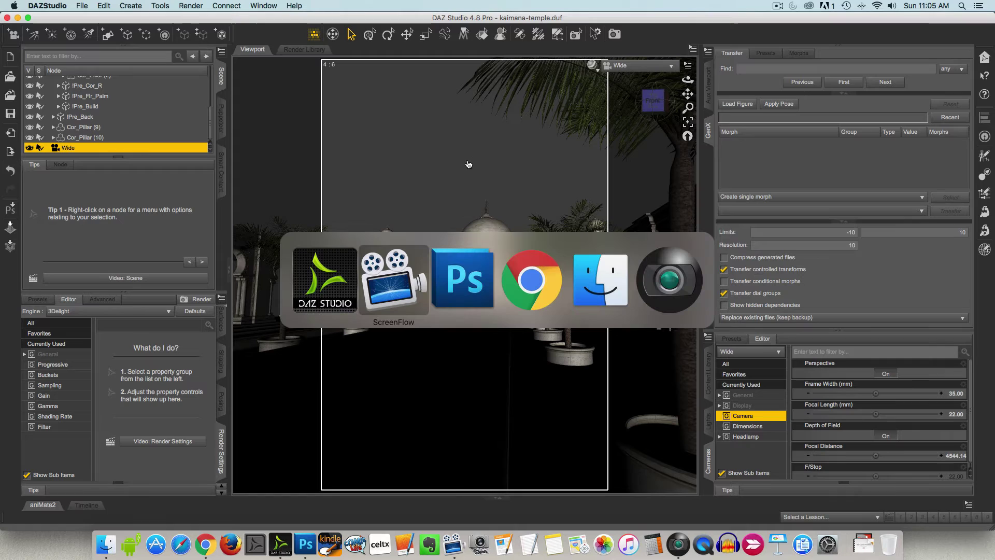
{"action": "key", "text": "super+Tab"}
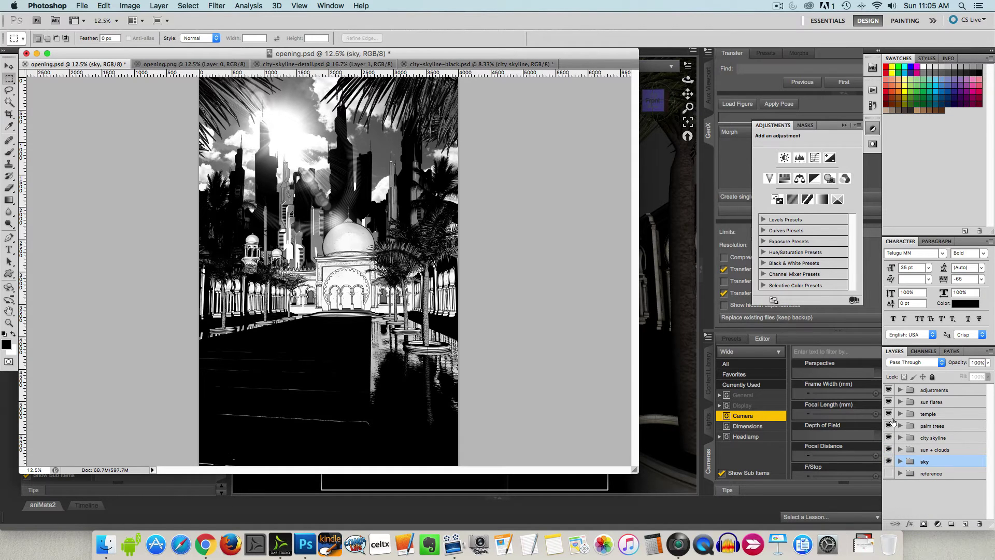
{"action": "left_click", "coordinate": [890, 414], "text": "alt"}
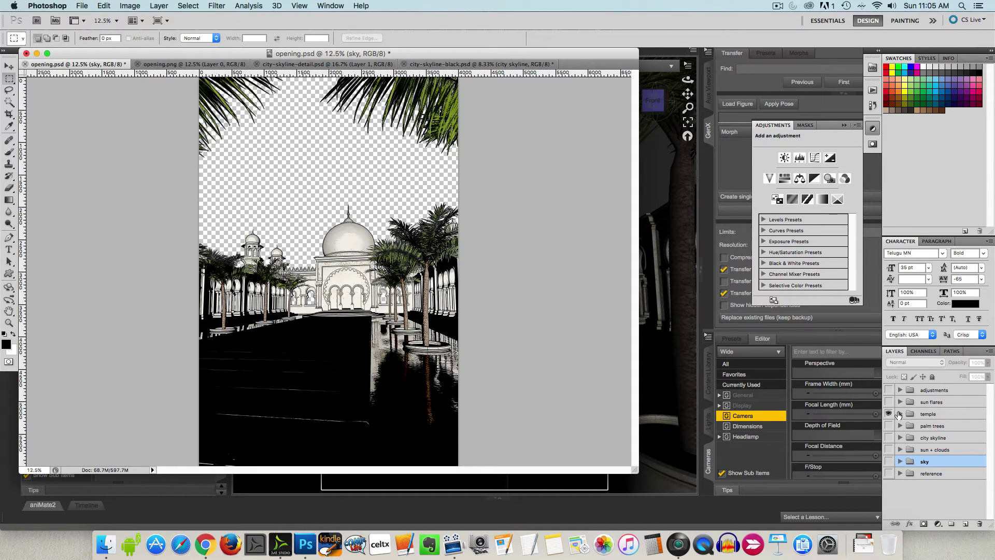
{"action": "left_click", "coordinate": [889, 413], "text": "alt"}
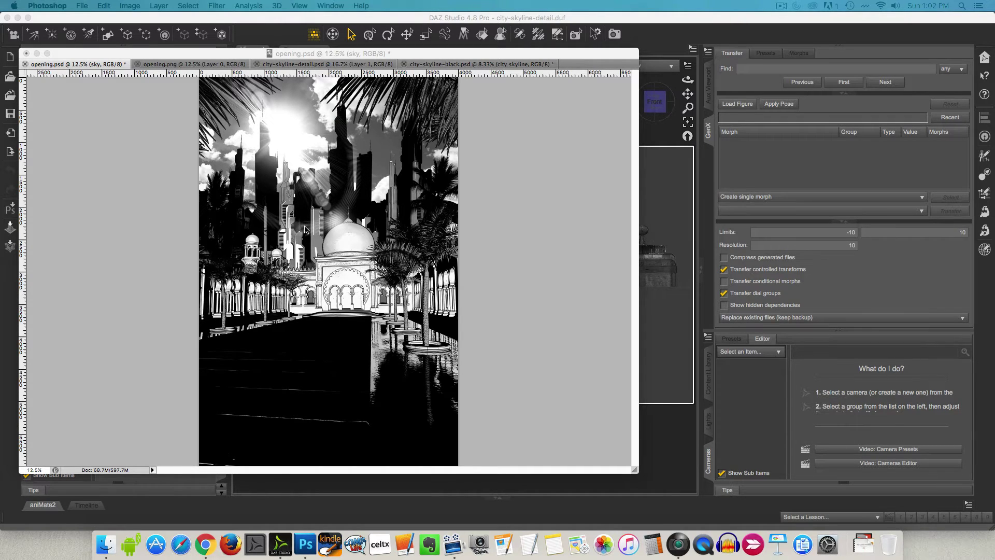
Step: Switch to DAZ Studio's city-skyline-detail.duf scene and view the skyline in Perspective
{"action": "key", "text": "super+Tab"}
{"action": "key", "text": "super+Tab"}
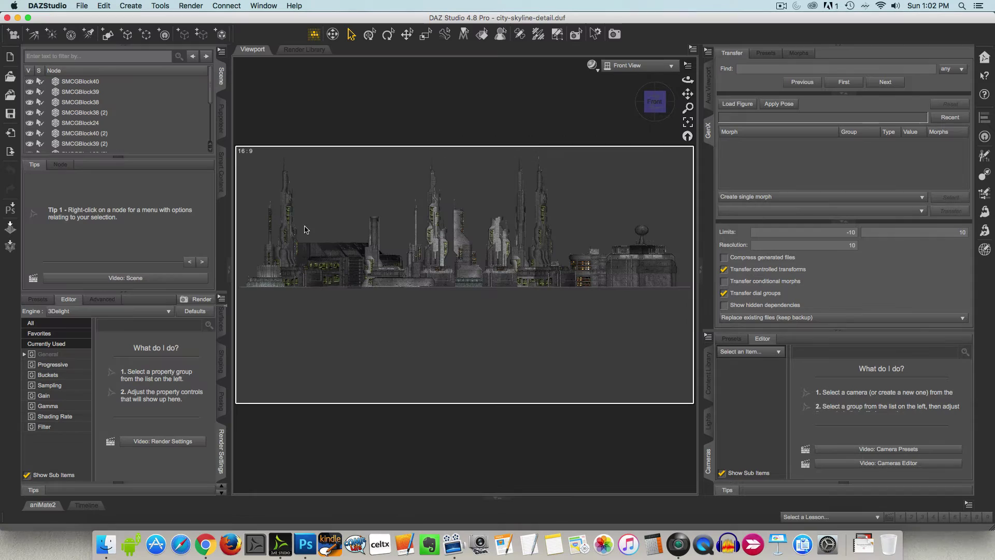
{"action": "left_click", "coordinate": [375, 229]}
{"action": "left_click", "coordinate": [395, 227]}
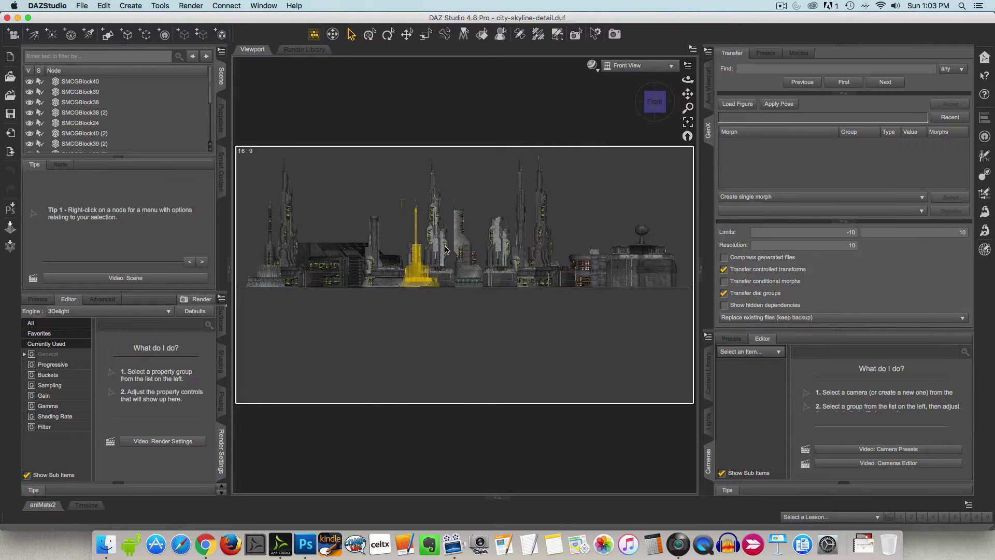
{"action": "left_click", "coordinate": [672, 69]}
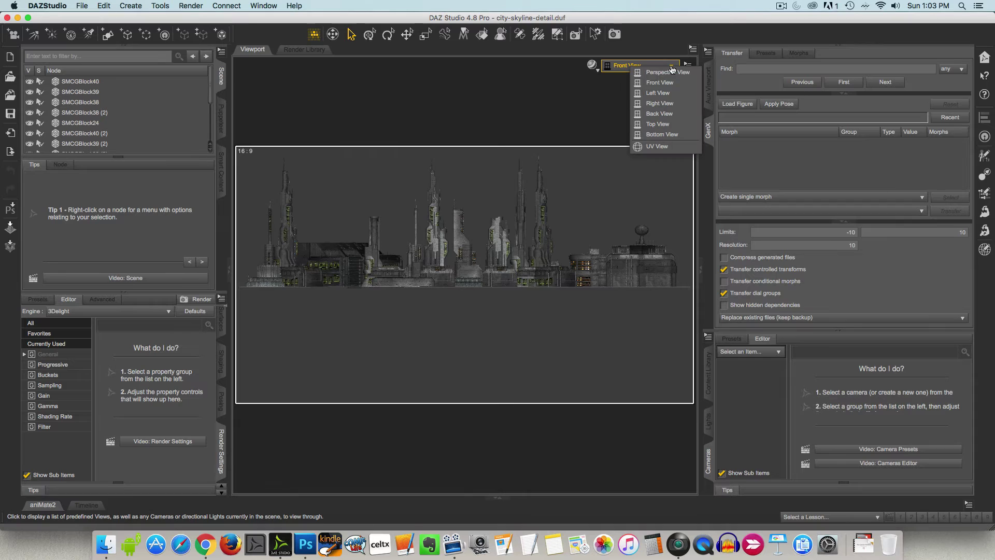
{"action": "left_click", "coordinate": [672, 74]}
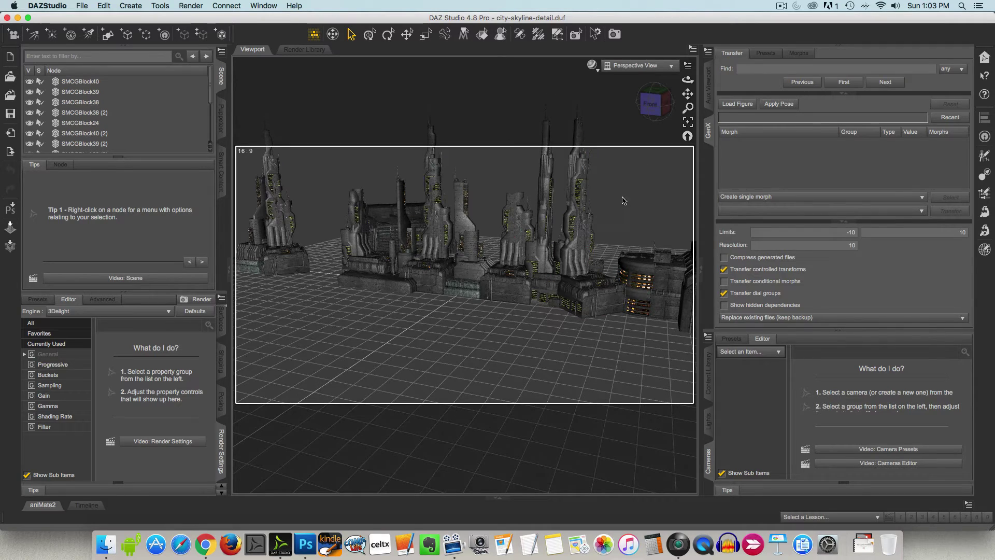
Step: Pan across the skyline buildings, restore Front View, and return to Photoshop
{"action": "left_click_drag", "start_coordinate": [688, 94], "coordinate": [651, 81]}
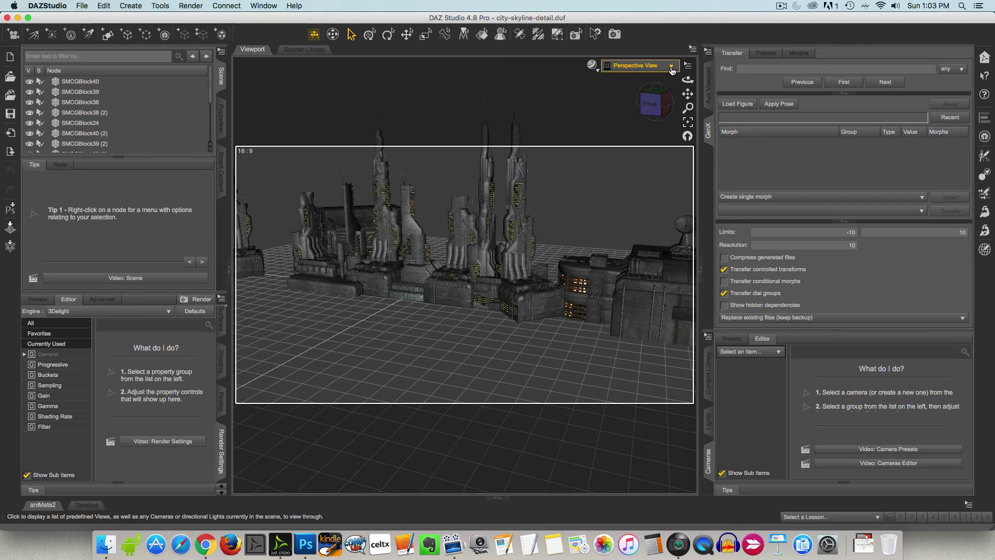
{"action": "left_click", "coordinate": [671, 66]}
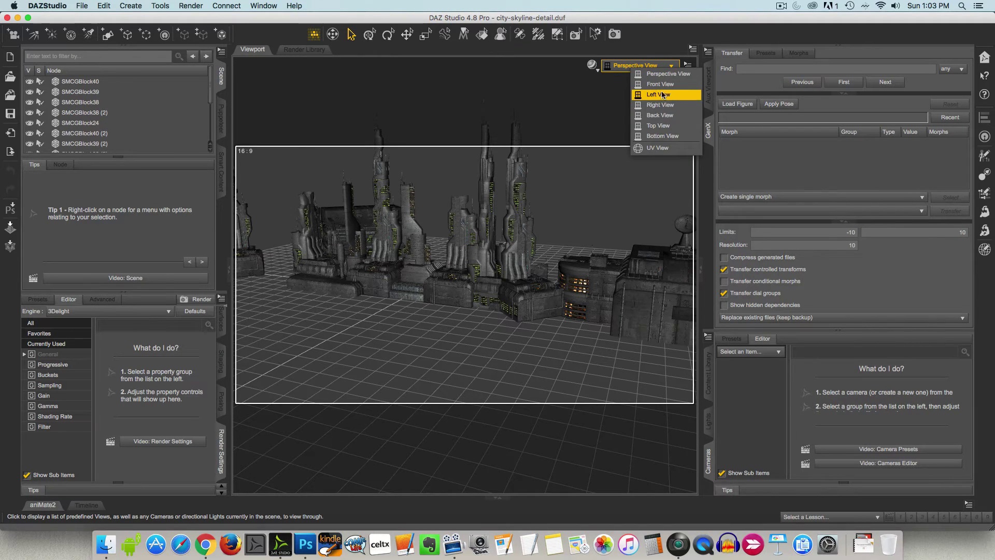
{"action": "left_click", "coordinate": [662, 84]}
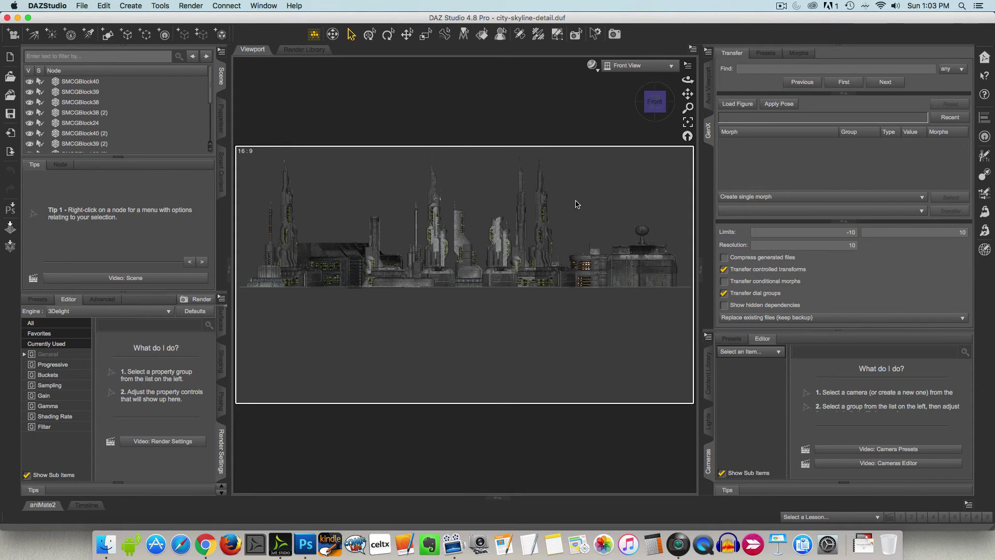
{"action": "key", "text": "super+Tab"}
{"action": "key", "text": "super+Tab"}
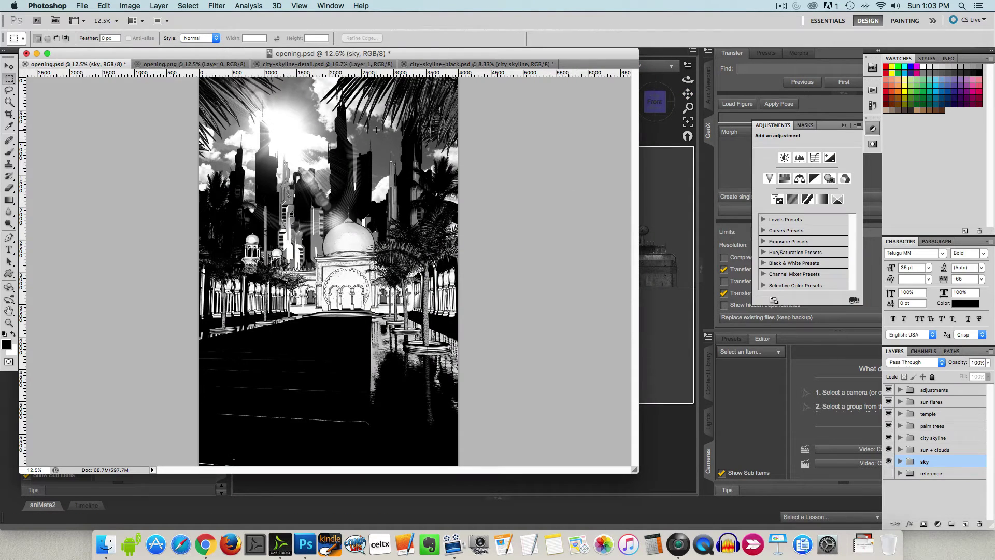
Step: Check the transparent city-skyline-detail.psd render, pick the Move tool, and return to opening.psd
{"action": "left_click", "coordinate": [290, 64]}
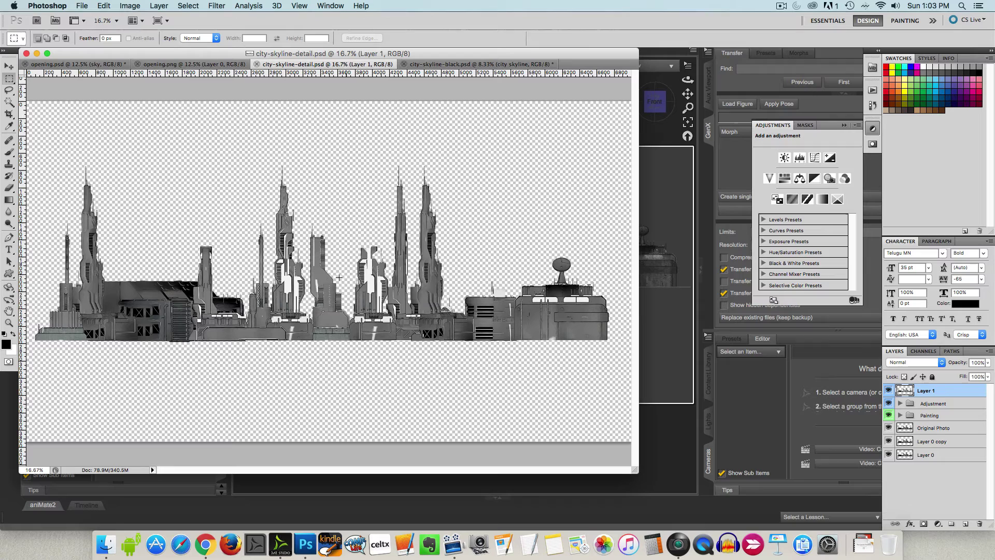
{"action": "key", "text": "v"}
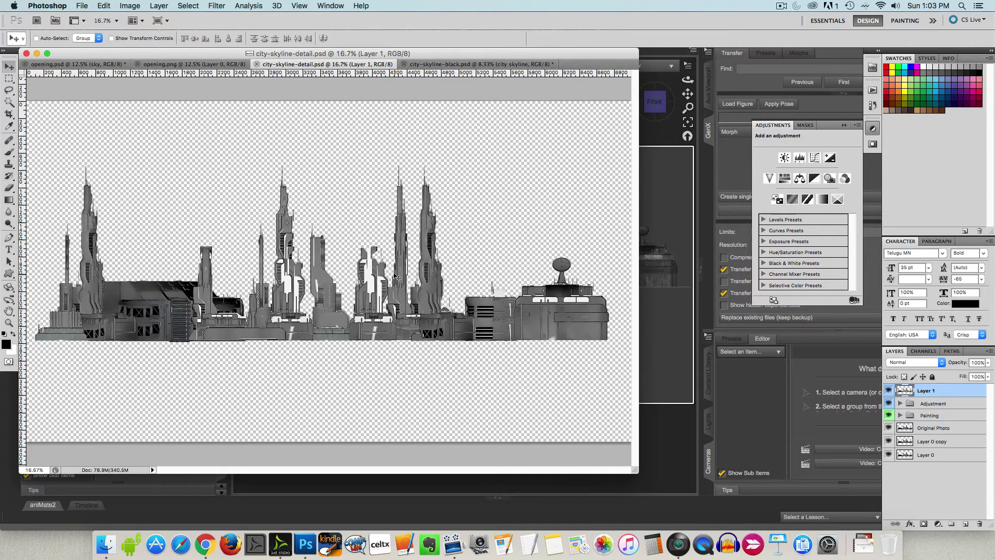
{"action": "left_click", "coordinate": [84, 66]}
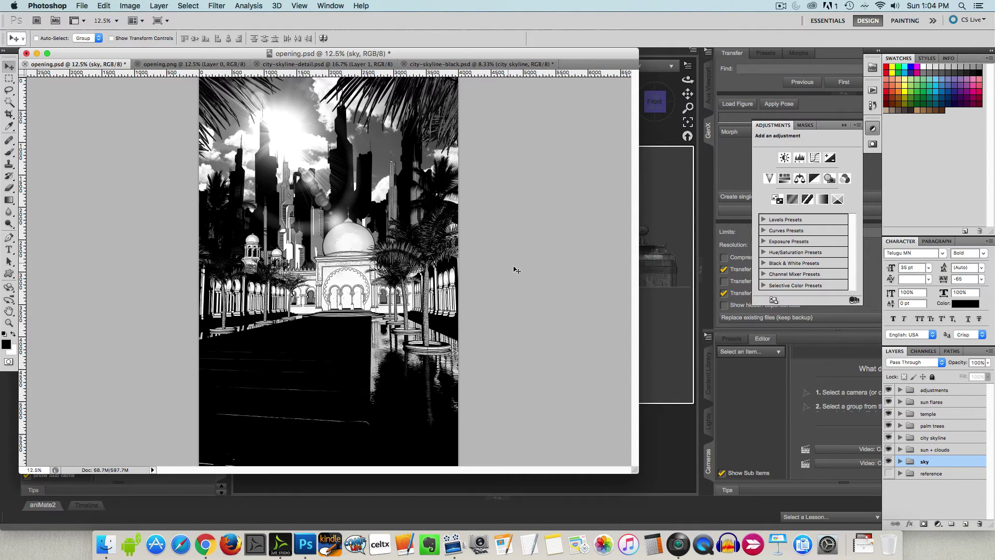
Step: Hide the temple, palm trees, sun + clouds, sky and sun flares groups
{"action": "left_click", "coordinate": [888, 414]}
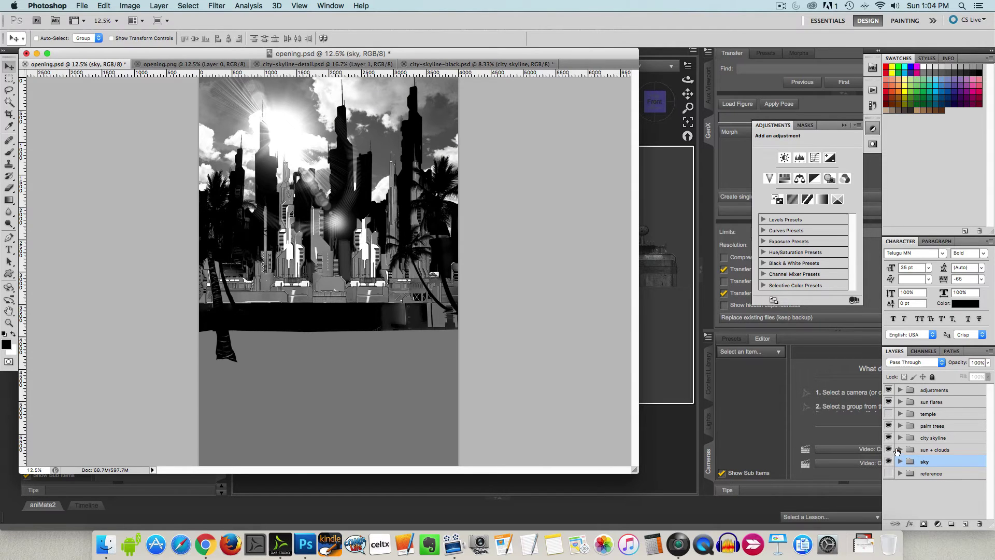
{"action": "left_click", "coordinate": [888, 425]}
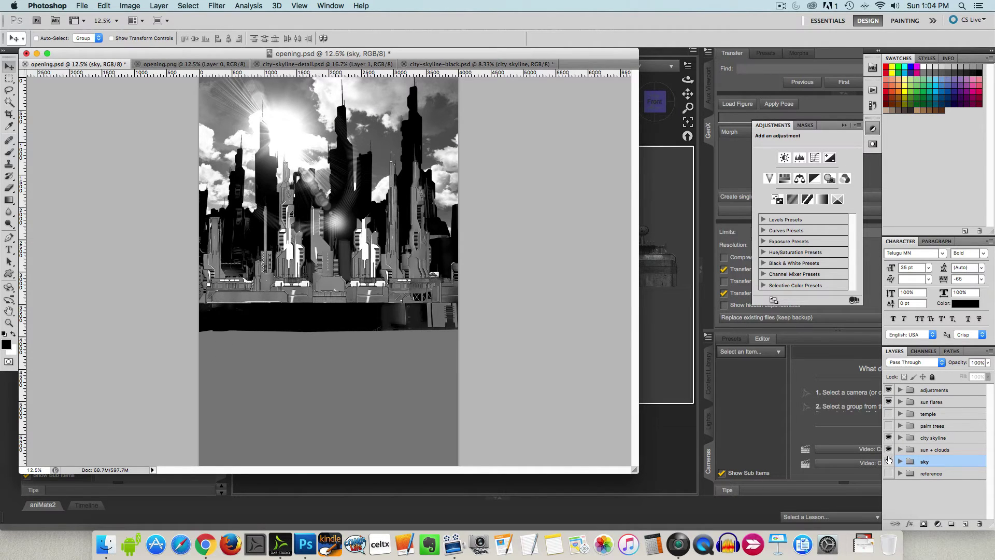
{"action": "left_click", "coordinate": [888, 450]}
{"action": "left_click", "coordinate": [888, 462]}
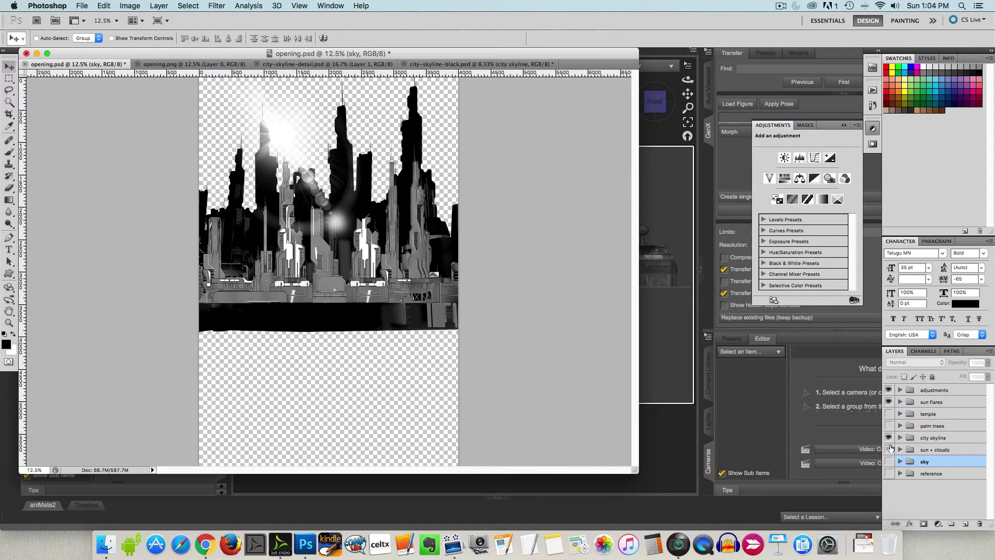
{"action": "left_click", "coordinate": [888, 402]}
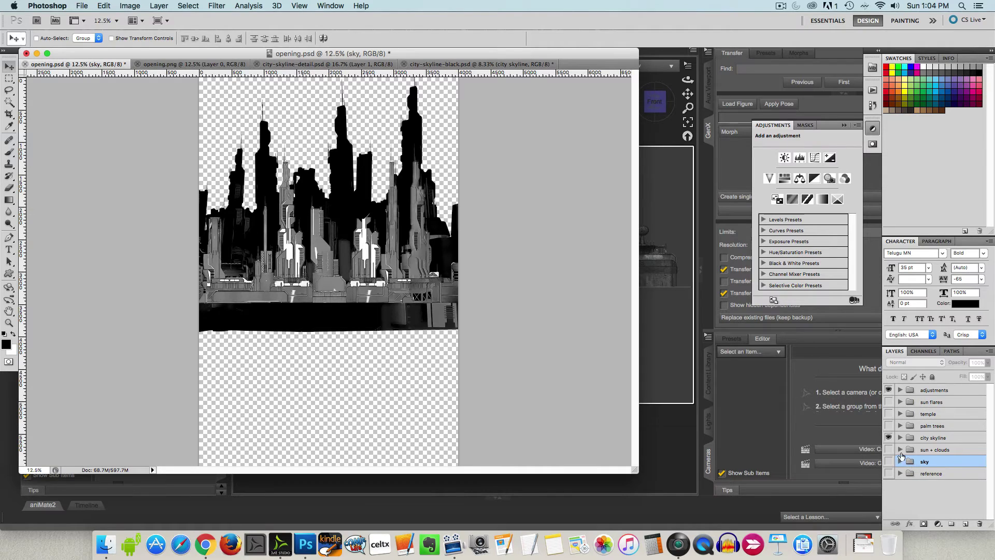
Step: In the city skyline group, replace the grey Layer 14 city with the black bg city, then open city-skyline-detail.psd
{"action": "left_click", "coordinate": [900, 438]}
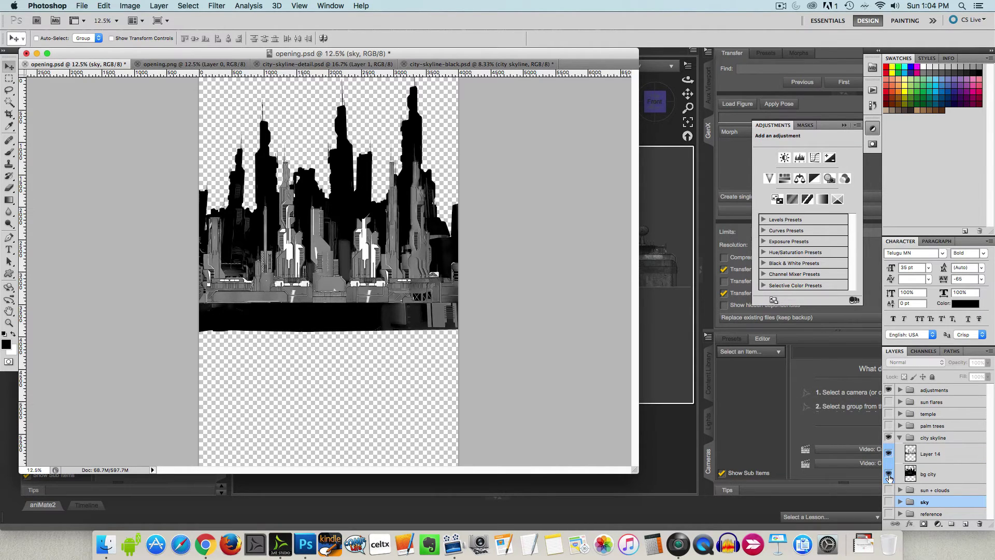
{"action": "left_click", "coordinate": [888, 474]}
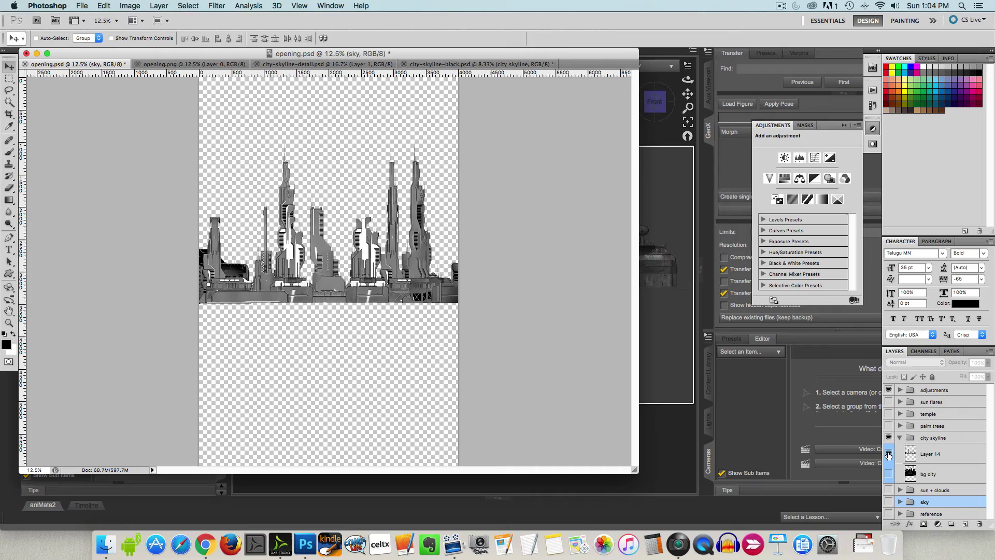
{"action": "left_click", "coordinate": [889, 455]}
{"action": "left_click", "coordinate": [889, 473]}
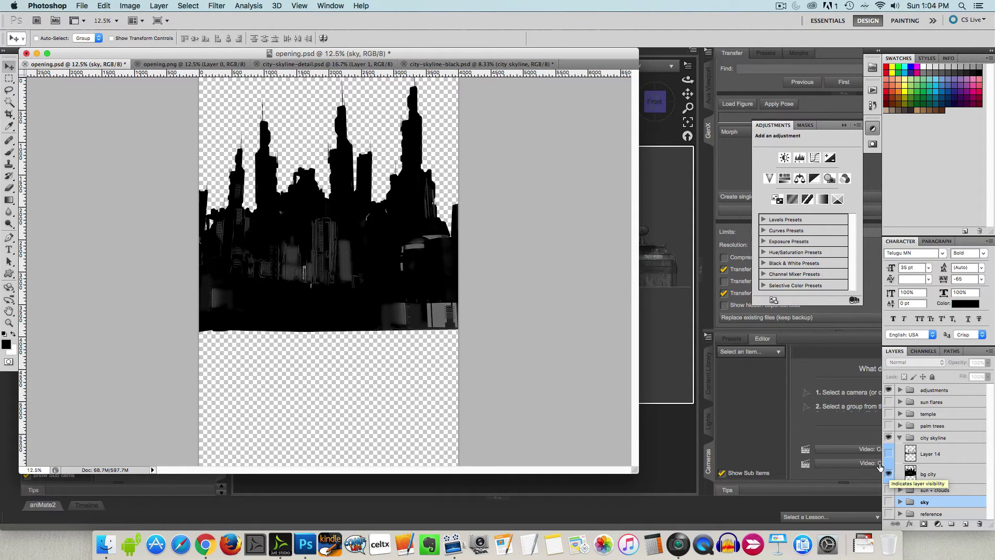
{"action": "left_click", "coordinate": [346, 64]}
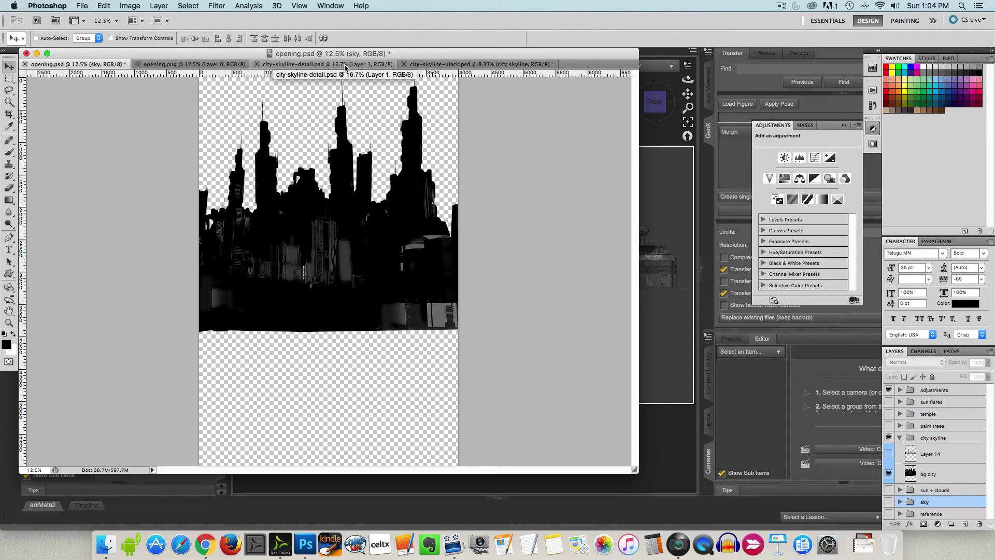
Step: Compare city-skyline-black.psd with city-skyline-detail.psd, ending on the black silhouette document
{"action": "left_click", "coordinate": [466, 64]}
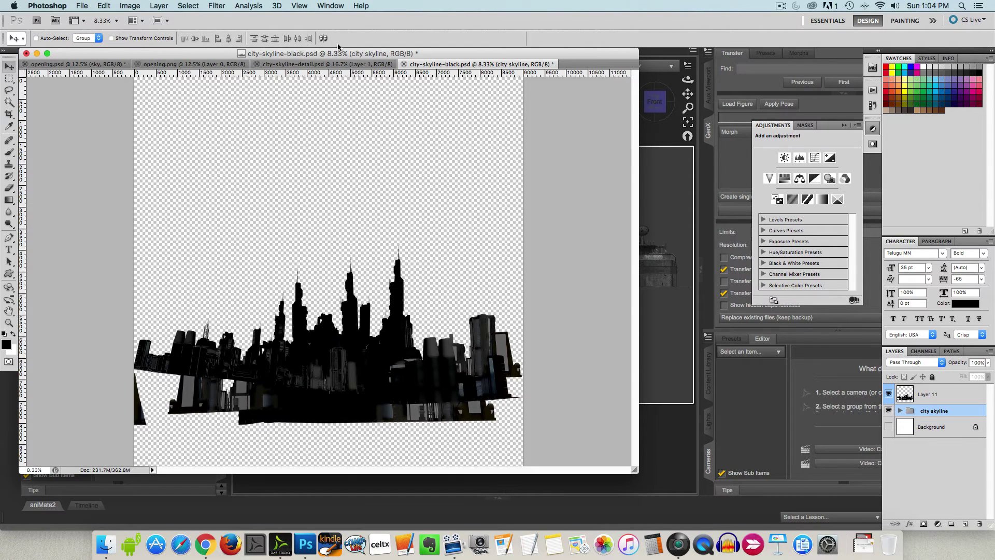
{"action": "left_click", "coordinate": [321, 65]}
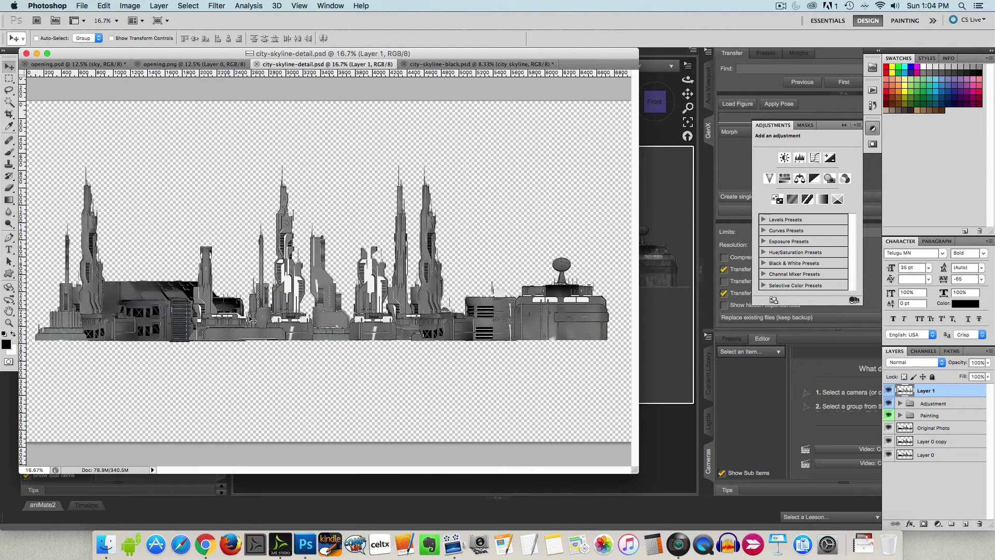
{"action": "left_click", "coordinate": [446, 65]}
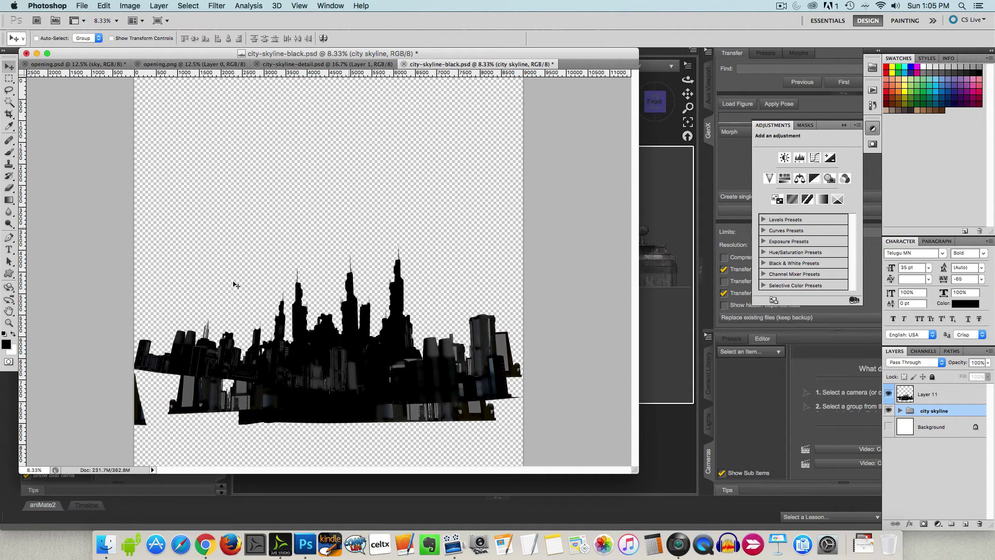
Step: In opening.psd, preview the grey Layer 14 city with the temple, then collapse and hide both groups
{"action": "left_click", "coordinate": [92, 67]}
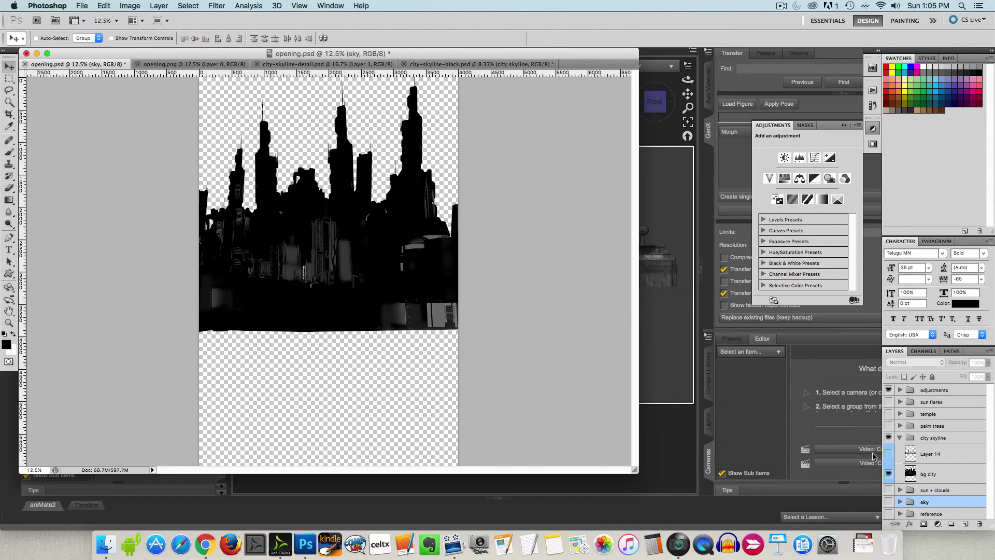
{"action": "left_click", "coordinate": [888, 454]}
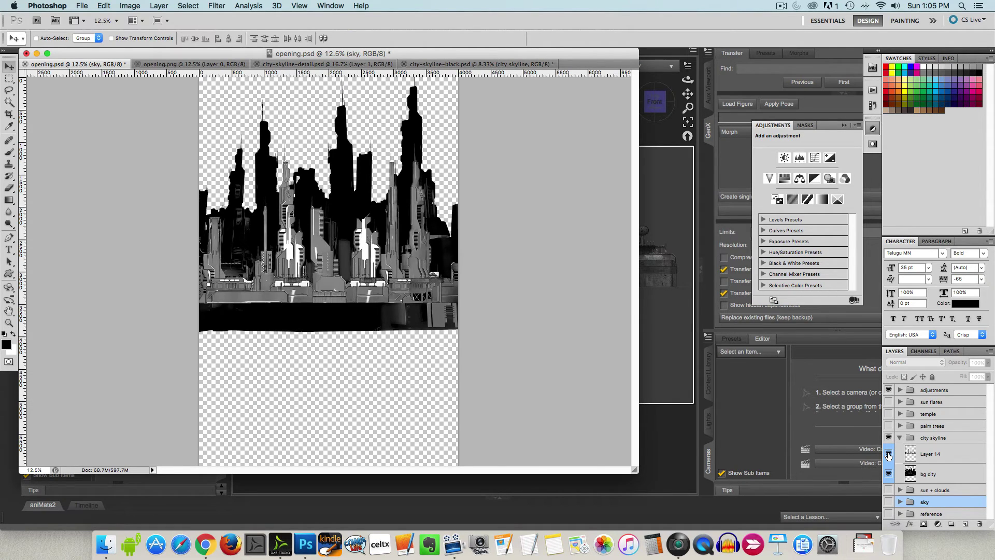
{"action": "left_click", "coordinate": [889, 415]}
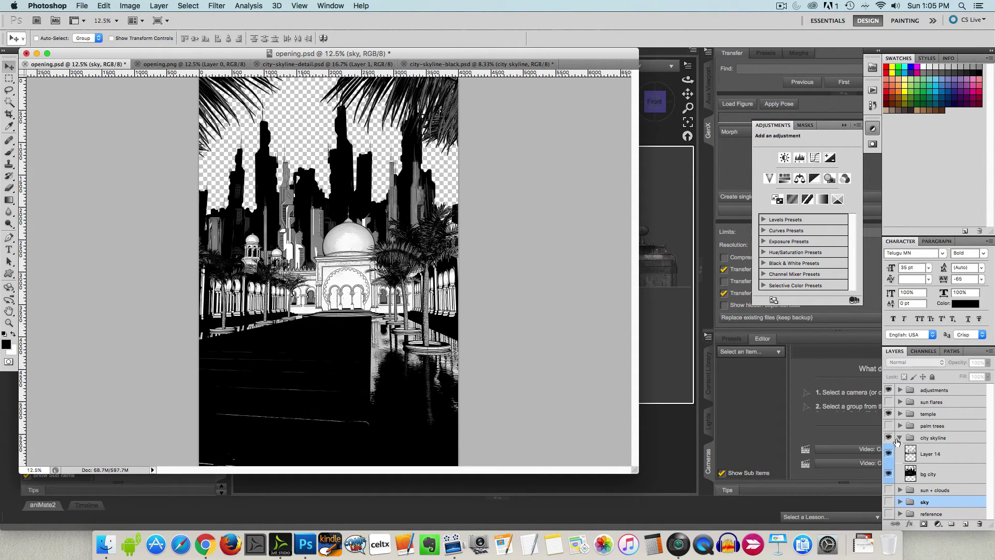
{"action": "left_click", "coordinate": [900, 438]}
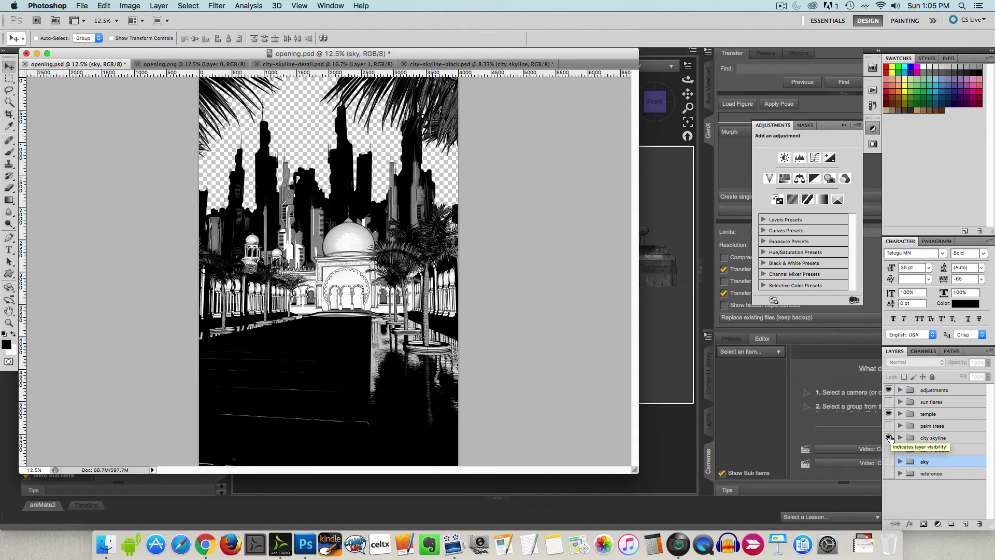
{"action": "left_click", "coordinate": [889, 438]}
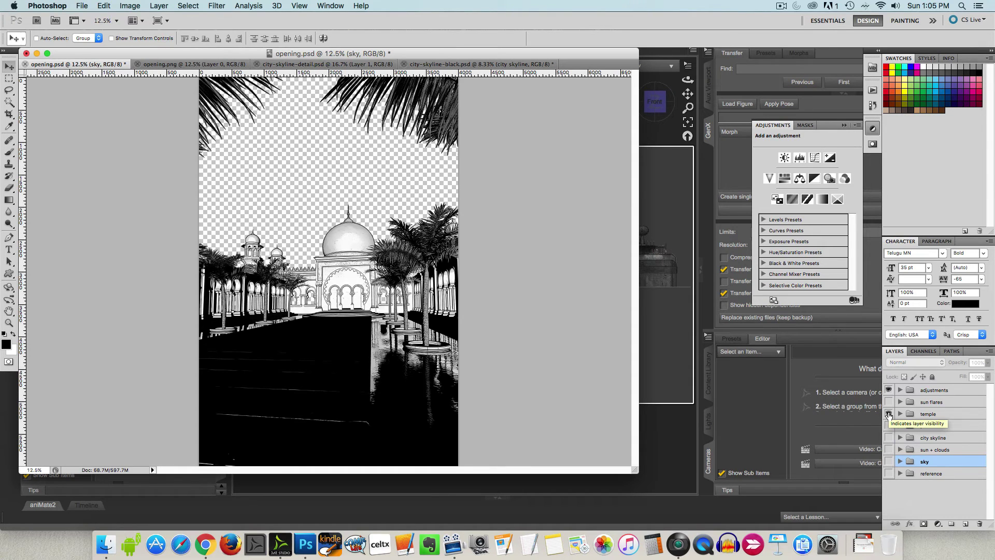
{"action": "left_click", "coordinate": [890, 414]}
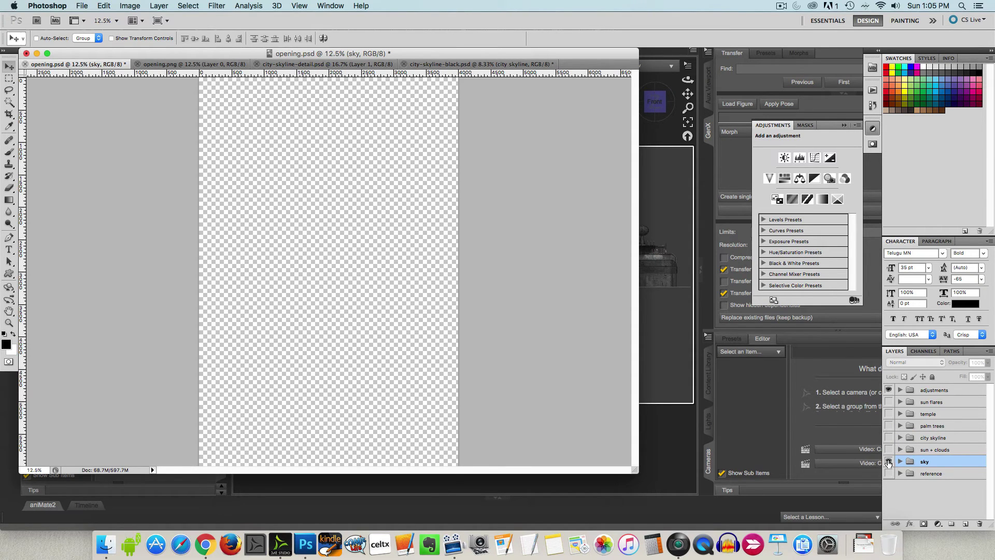
Step: Show the sky, city skyline, temple and palm trees groups in turn, then hide temple and city skyline
{"action": "left_click", "coordinate": [889, 462]}
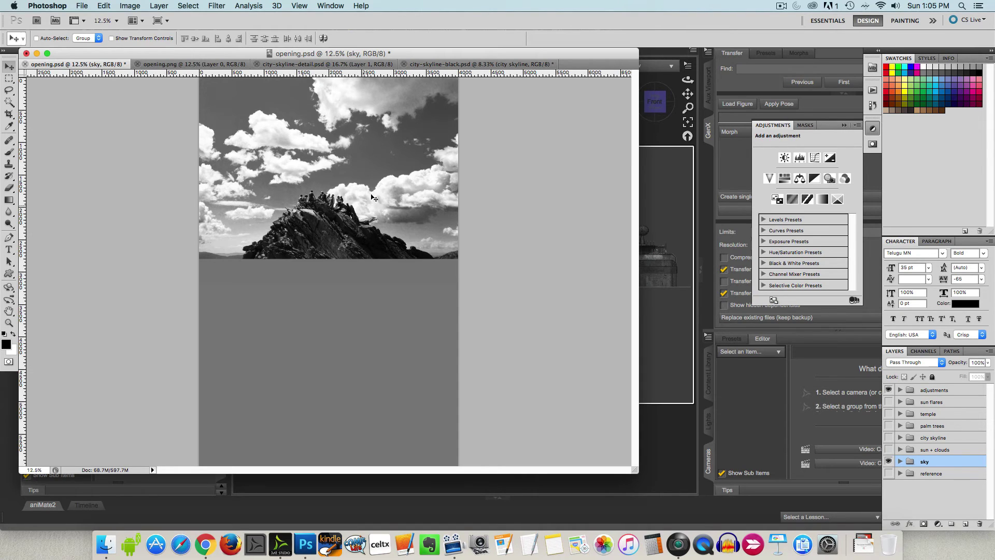
{"action": "left_click", "coordinate": [890, 438]}
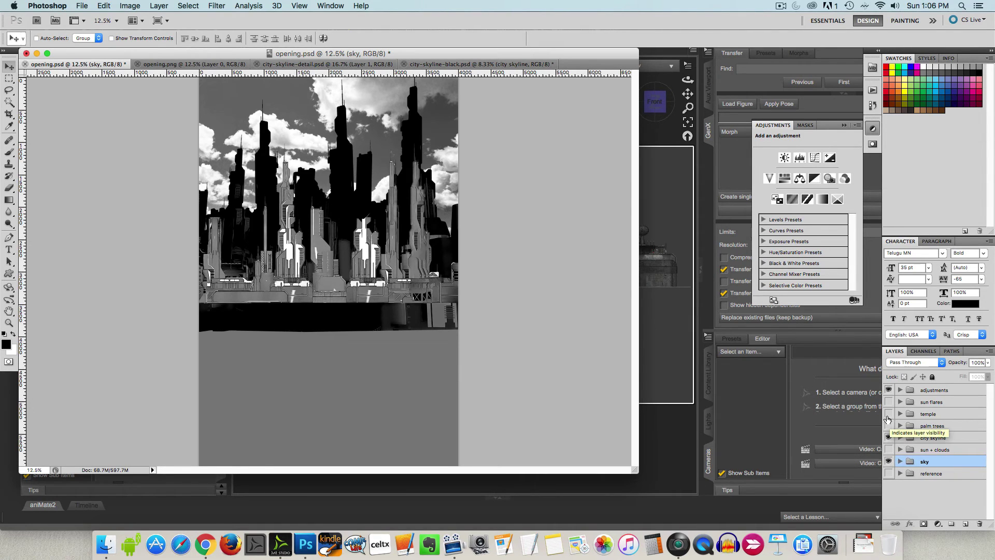
{"action": "left_click", "coordinate": [889, 414]}
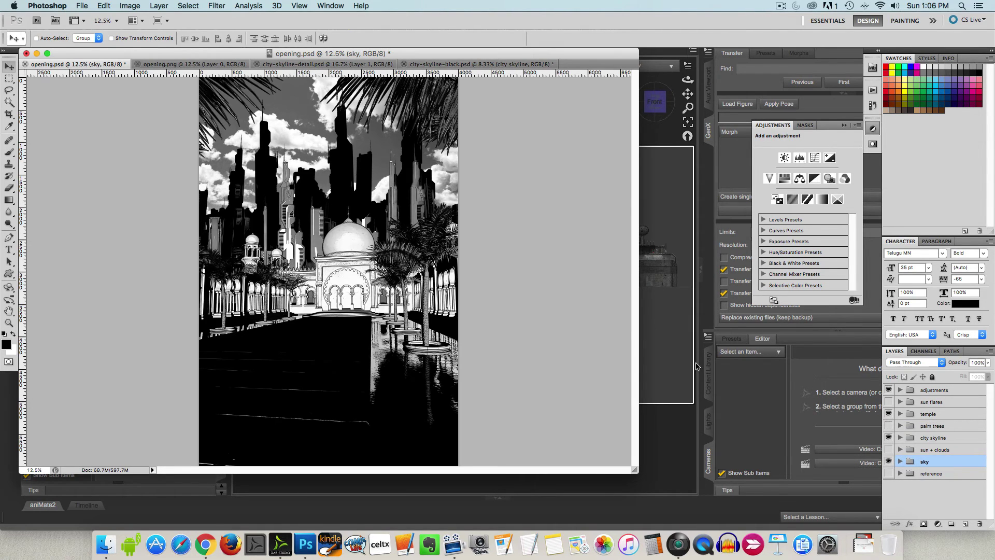
{"action": "left_click", "coordinate": [889, 425]}
{"action": "left_click", "coordinate": [889, 413]}
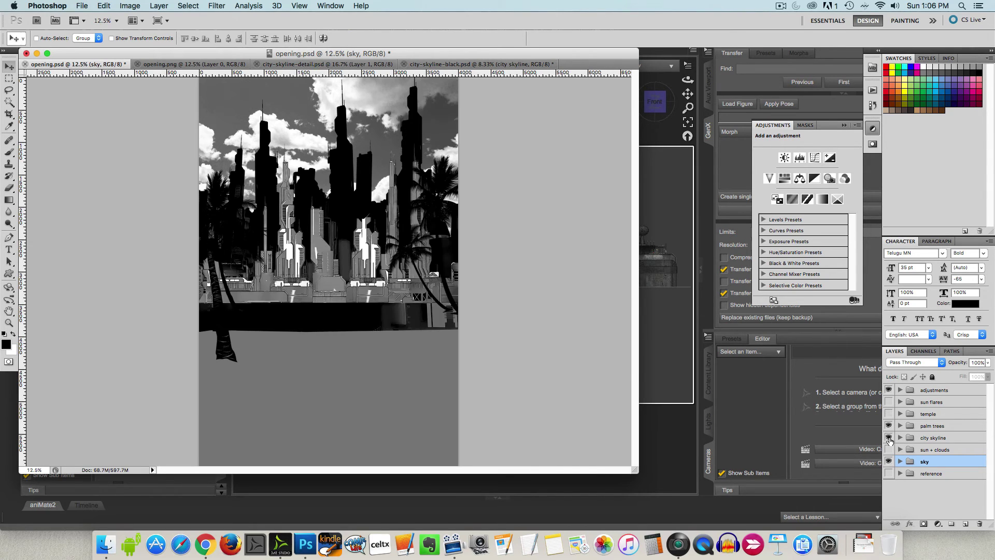
{"action": "left_click", "coordinate": [888, 438]}
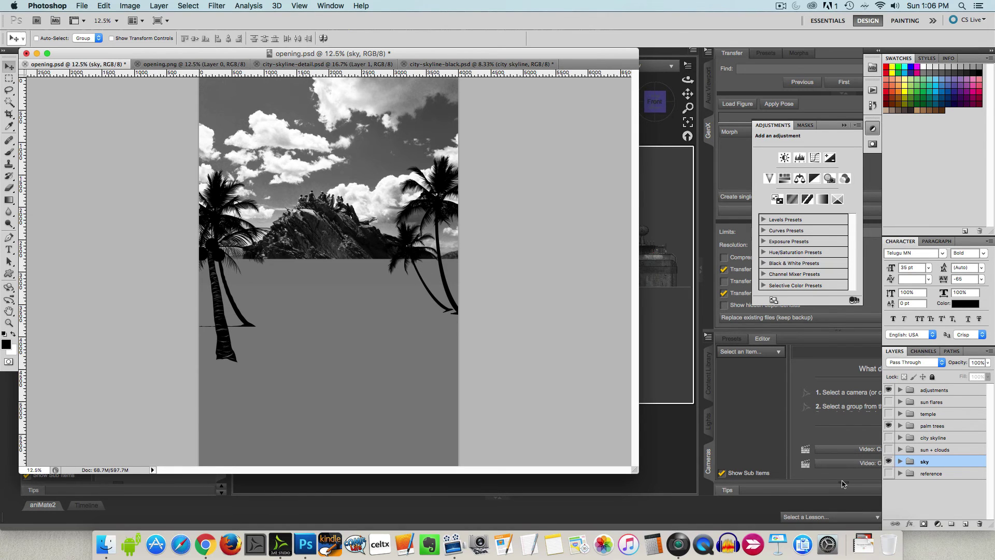
Step: After hiding the sky, turn the temple, city skyline, sky and sun + clouds groups back on
{"action": "left_click", "coordinate": [888, 461]}
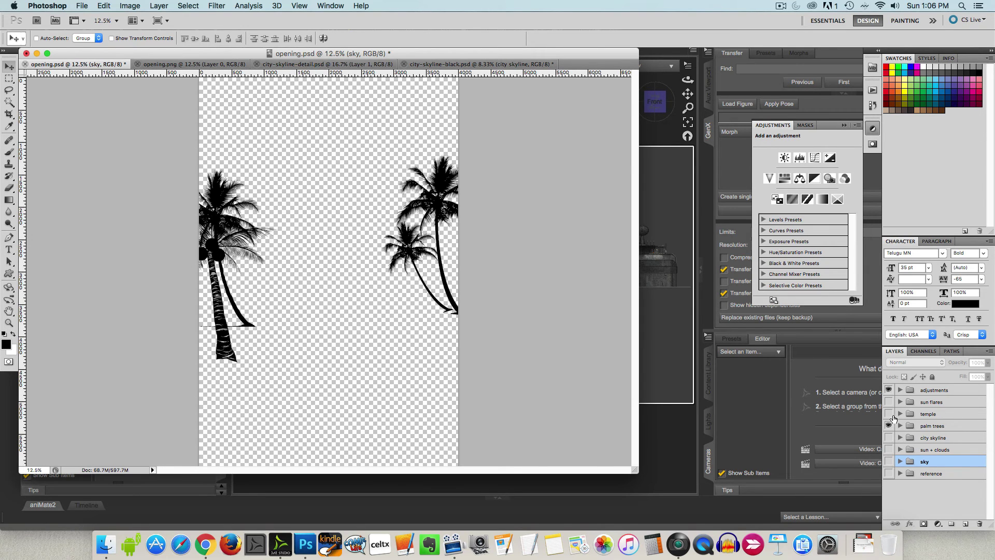
{"action": "left_click", "coordinate": [889, 413]}
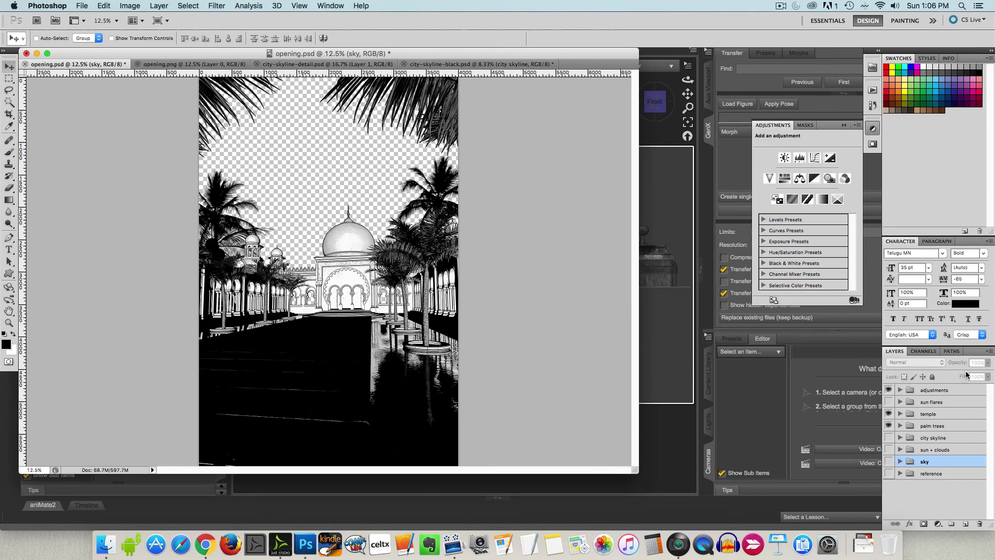
{"action": "left_click", "coordinate": [889, 438]}
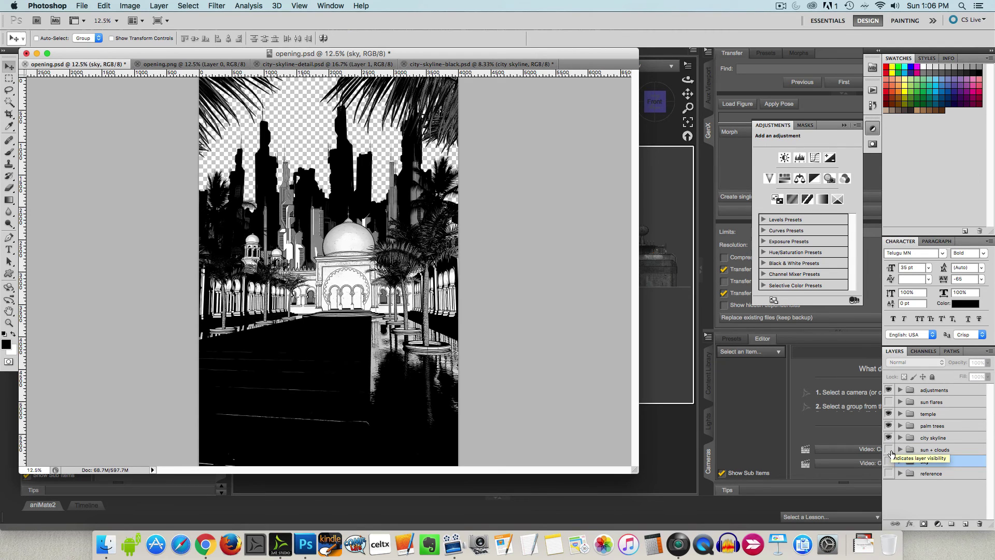
{"action": "left_click", "coordinate": [889, 450]}
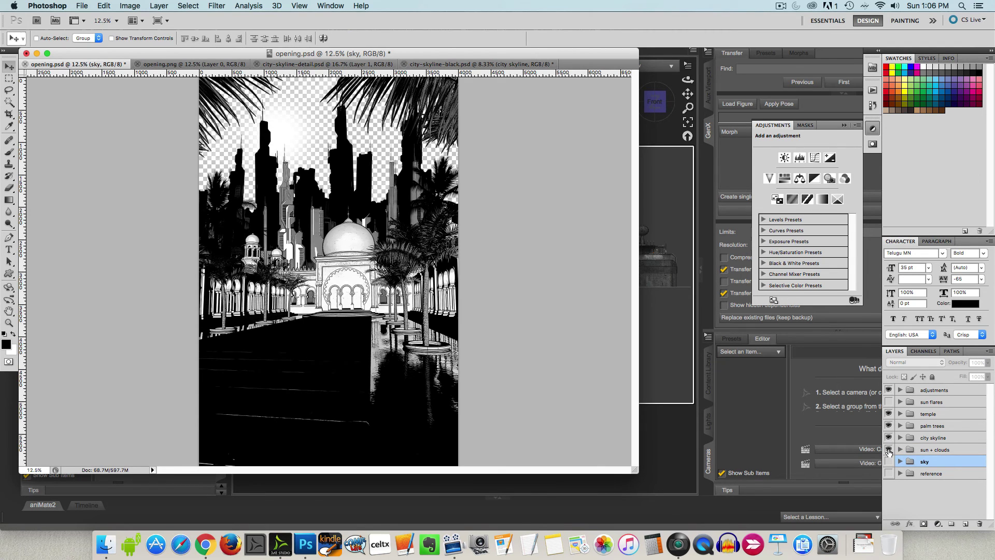
{"action": "left_click", "coordinate": [889, 450]}
{"action": "left_click", "coordinate": [889, 461]}
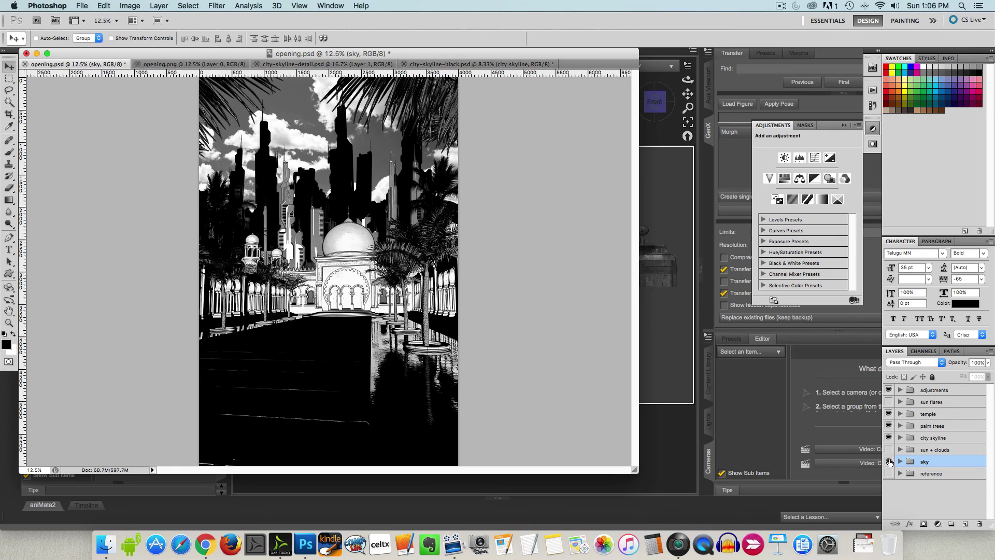
{"action": "left_click", "coordinate": [888, 450]}
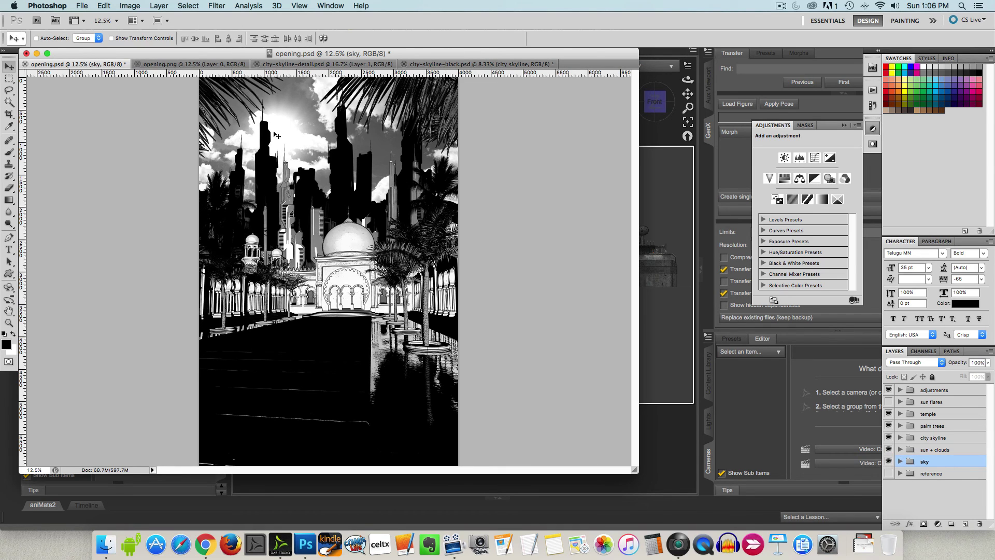
Step: Turn on the sun flares group so lens-flare streaks cross the skyline in opening.psd
{"action": "left_click", "coordinate": [900, 462]}
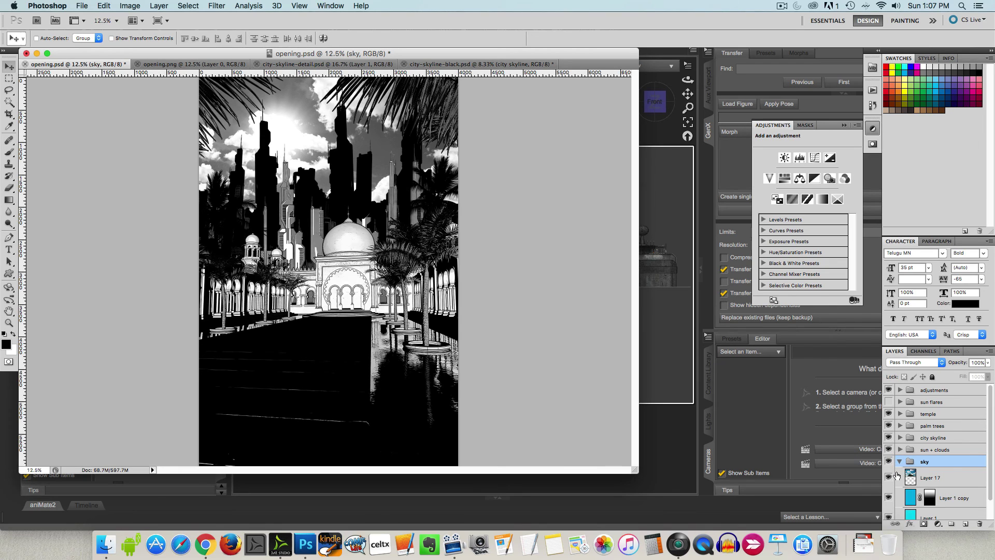
{"action": "left_click", "coordinate": [900, 461]}
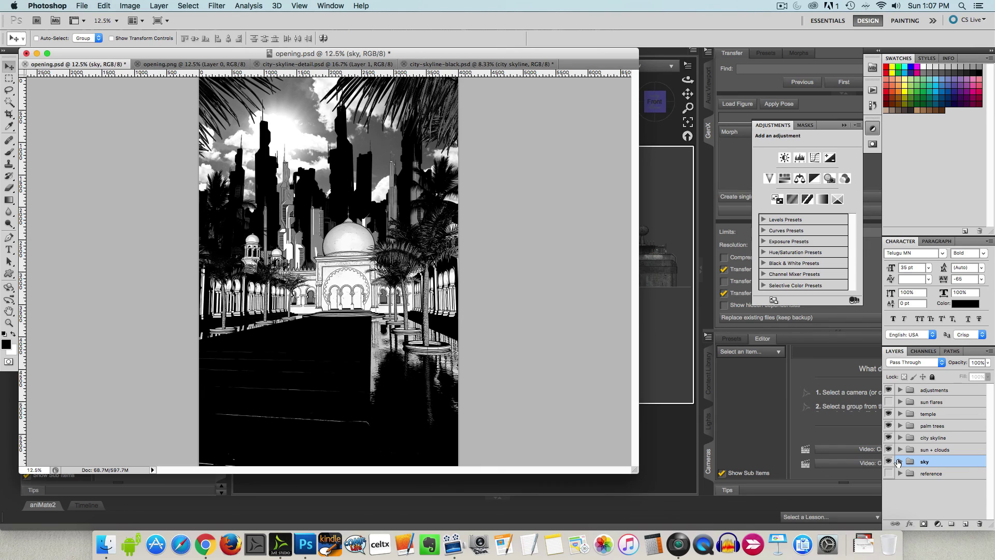
{"action": "left_click", "coordinate": [888, 402]}
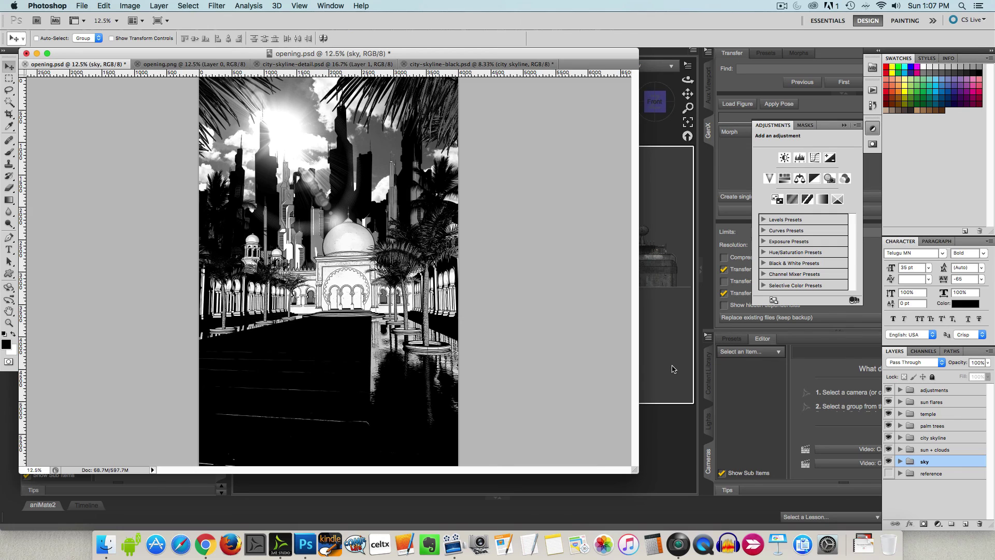
{"action": "left_click", "coordinate": [673, 369]}
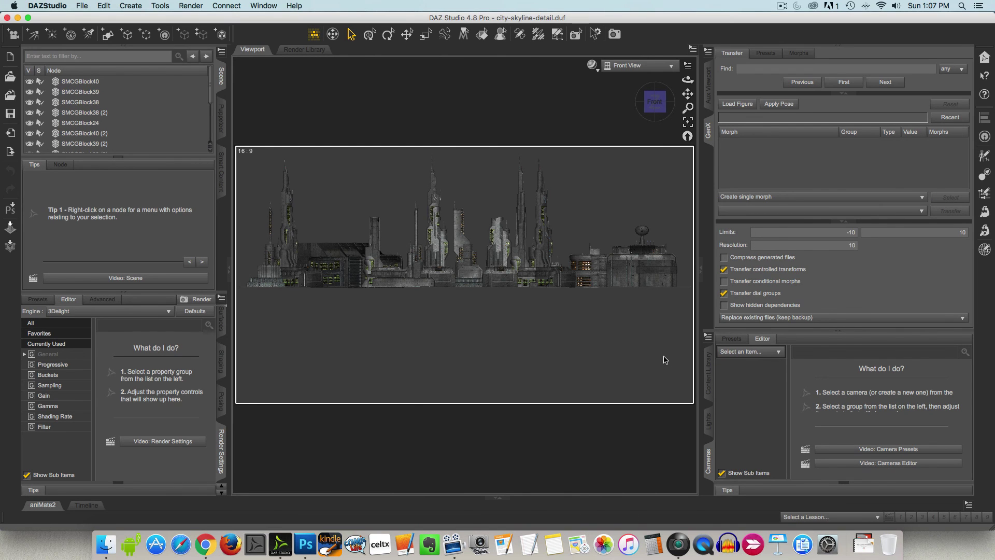
{"action": "key", "text": "super+Tab"}
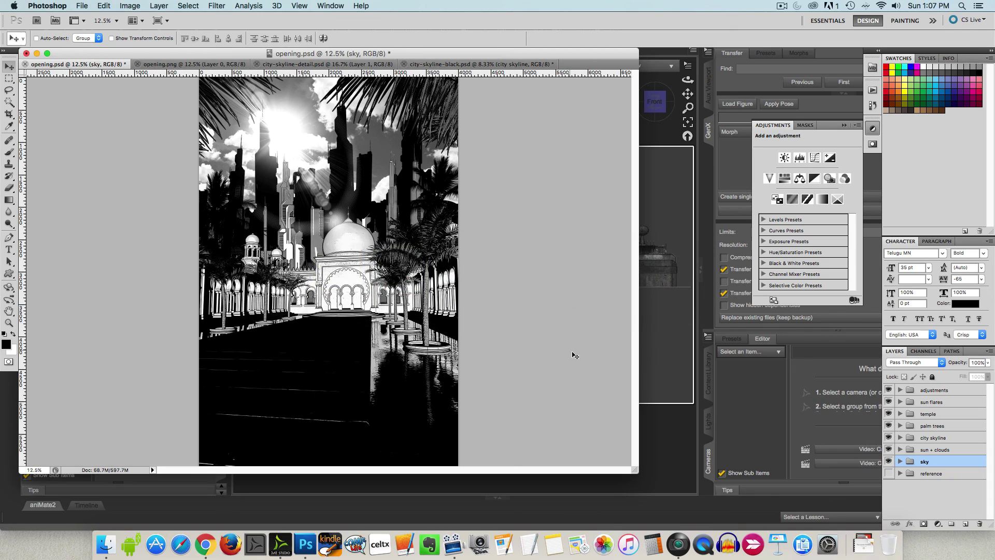